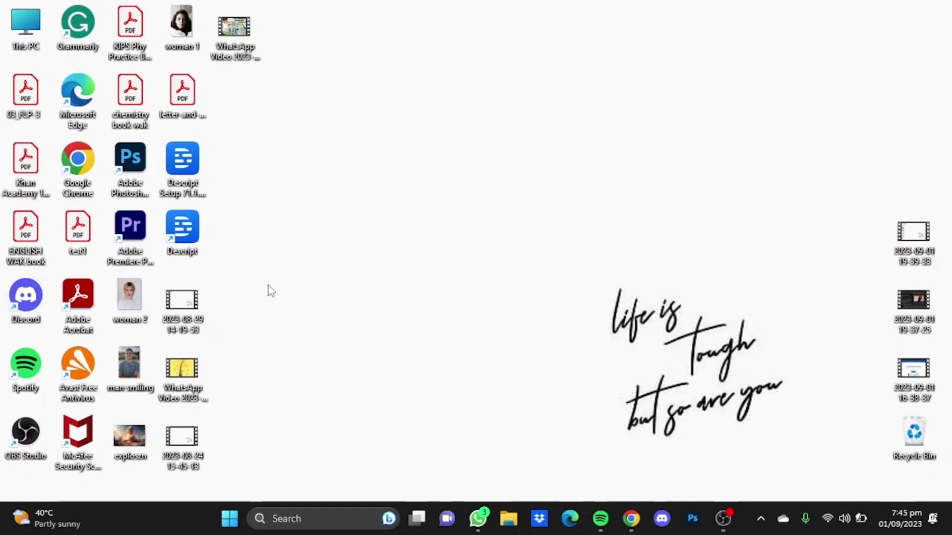
# Step: Launch Descript and create a new Untitled video project
pyautogui.doubleClick(173, 238)
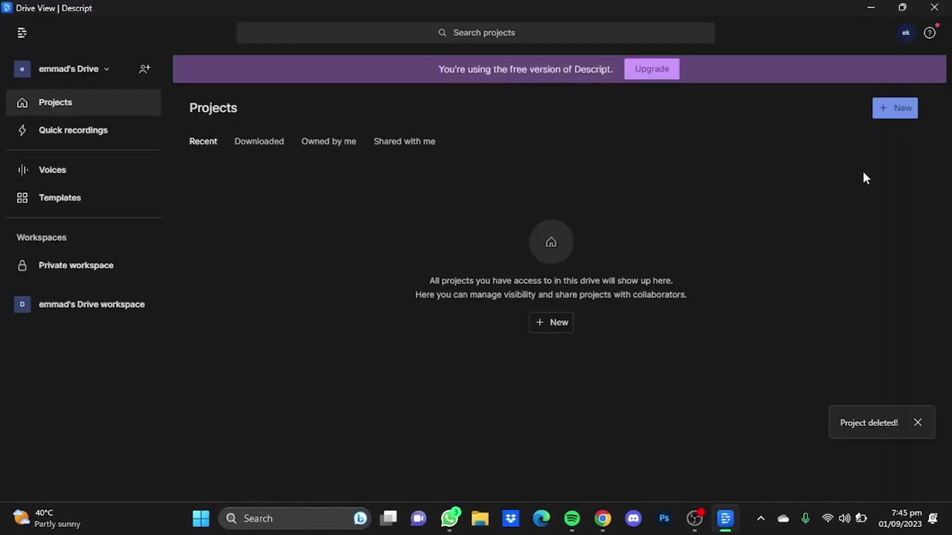
pyautogui.click(906, 108)
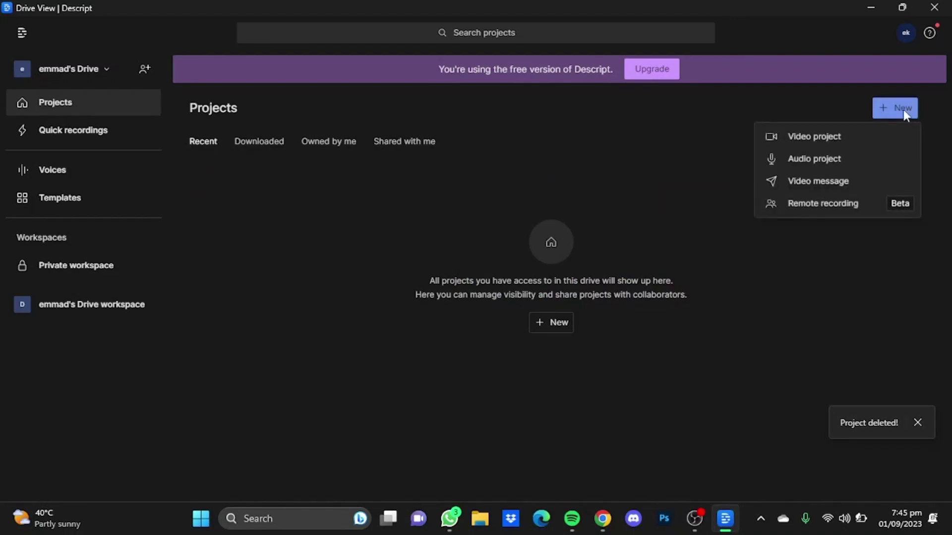
pyautogui.click(867, 141)
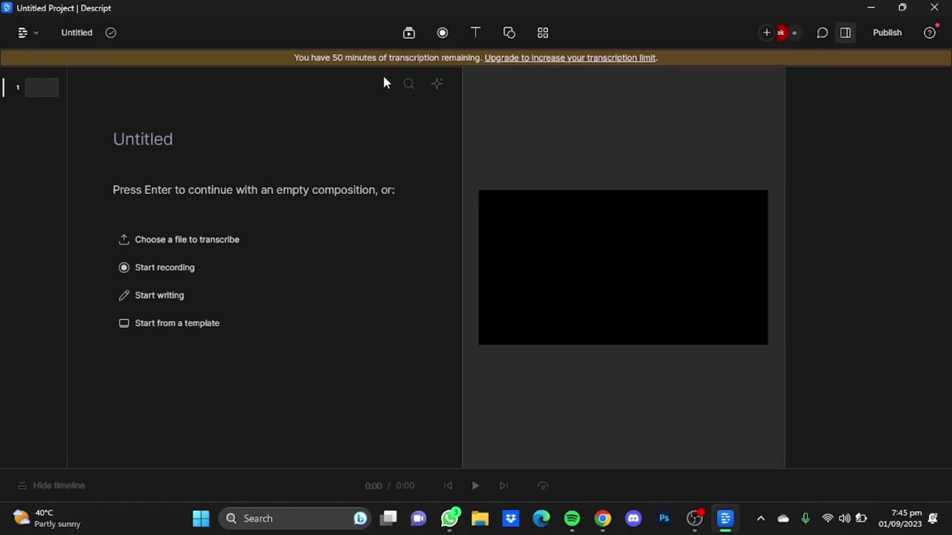
# Step: Import 'WhatsApp Video 2023-08-20 at 16.16.51.mp4' via the Media panel and drop it into the script
pyautogui.click(409, 34)
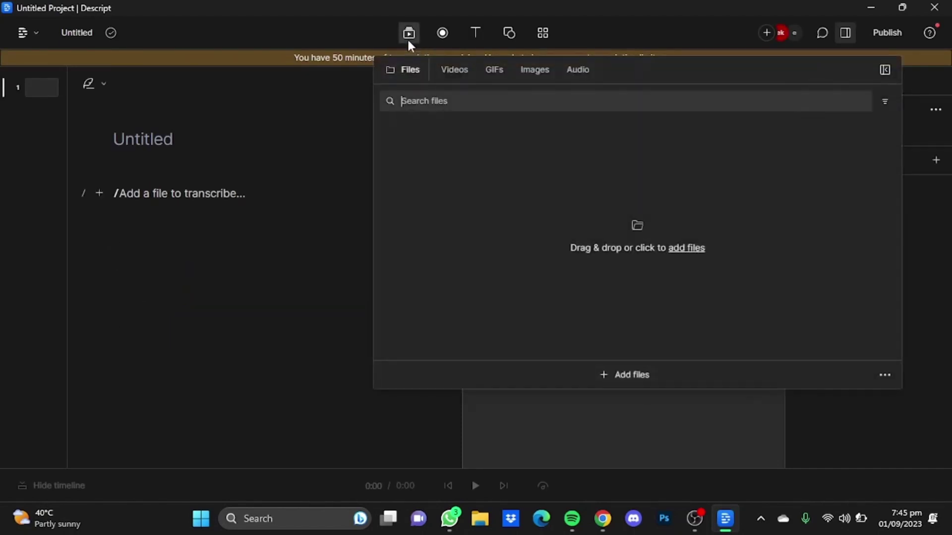
pyautogui.click(693, 255)
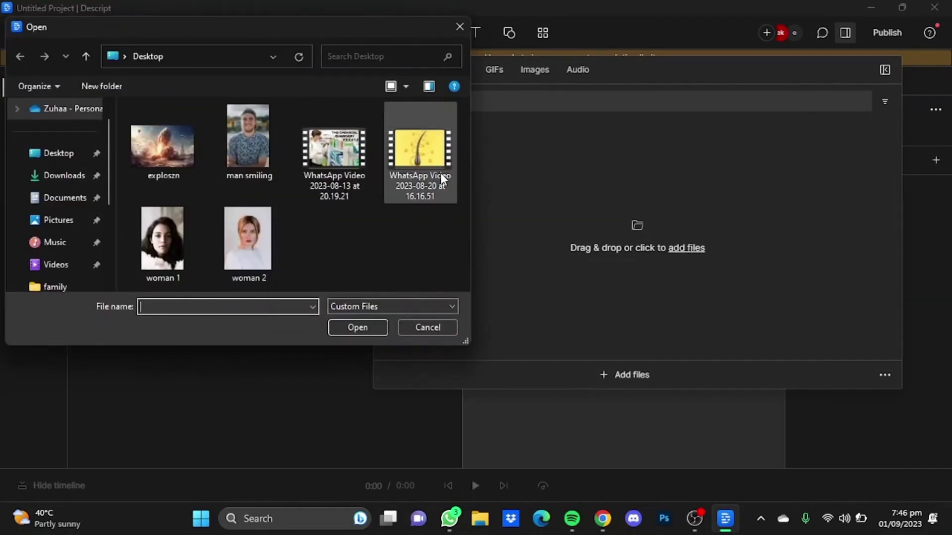
pyautogui.click(444, 179)
pyautogui.click(355, 328)
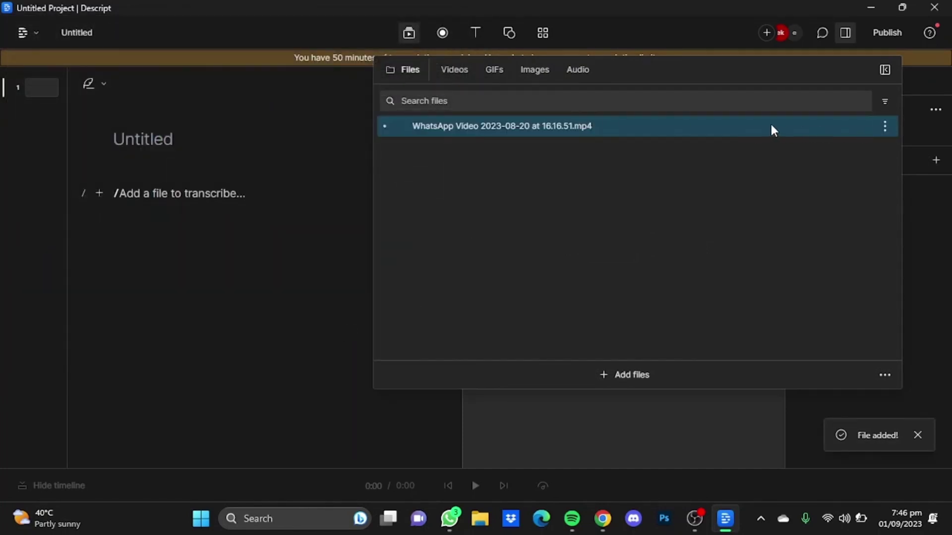
pyautogui.moveTo(685, 127); pyautogui.dragTo(318, 210)
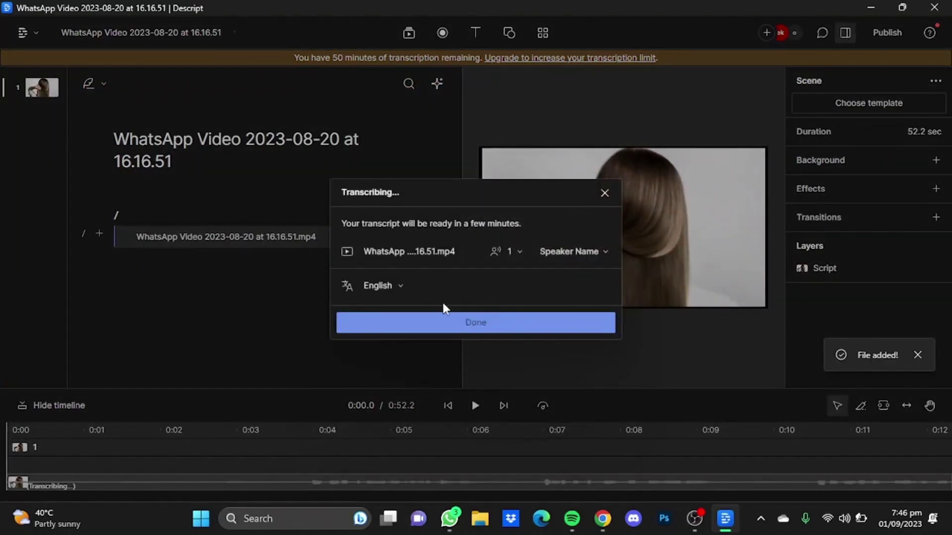
# Step: Let transcription finish and add transcript-based captions (Sora Regular, size 80) to the timeline
pyautogui.click(448, 323)
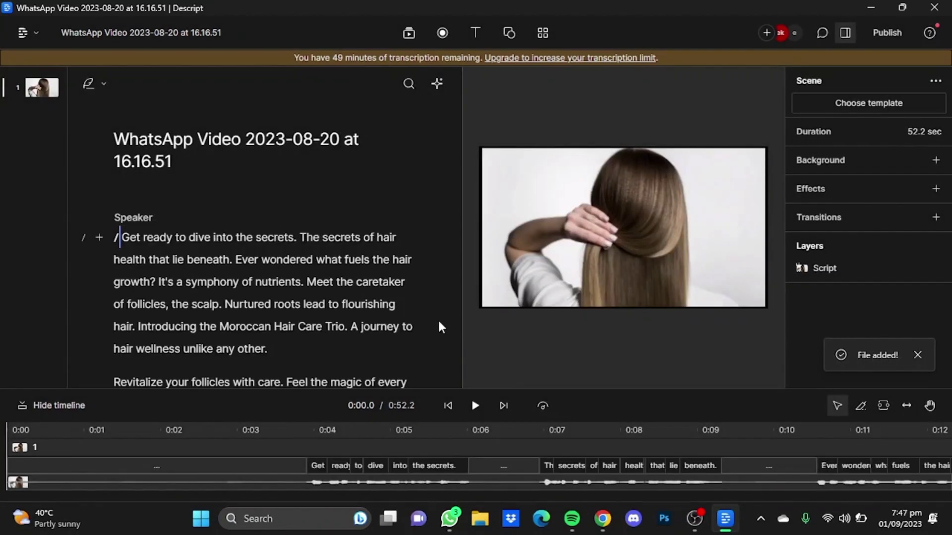
pyautogui.click(476, 33)
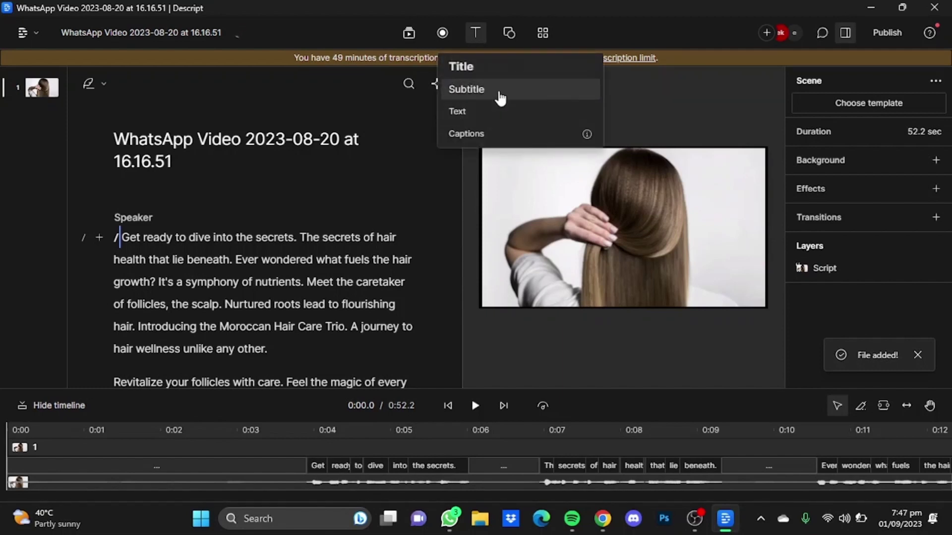
pyautogui.click(499, 144)
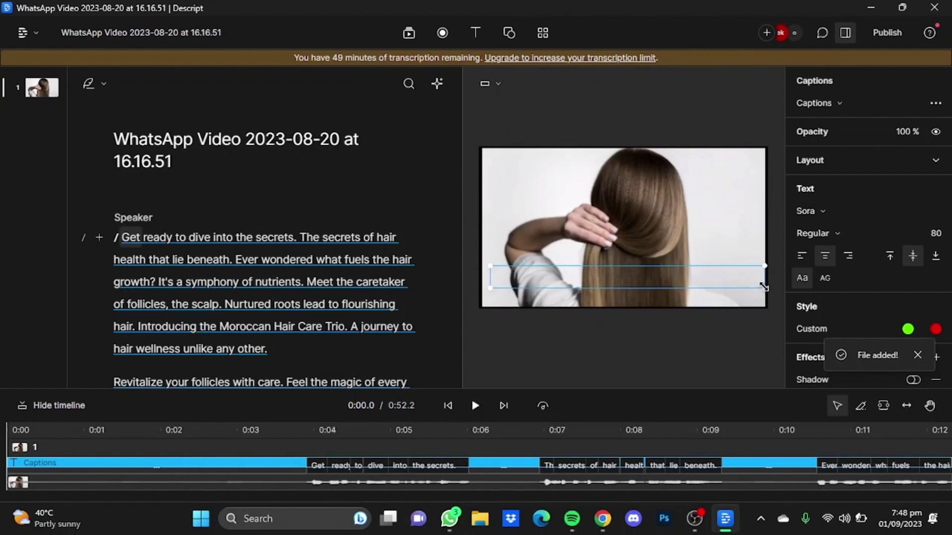
# Step: Resize the caption box from its corners and snap it to the centre guide near the bottom
pyautogui.moveTo(763, 287); pyautogui.dragTo(661, 284)
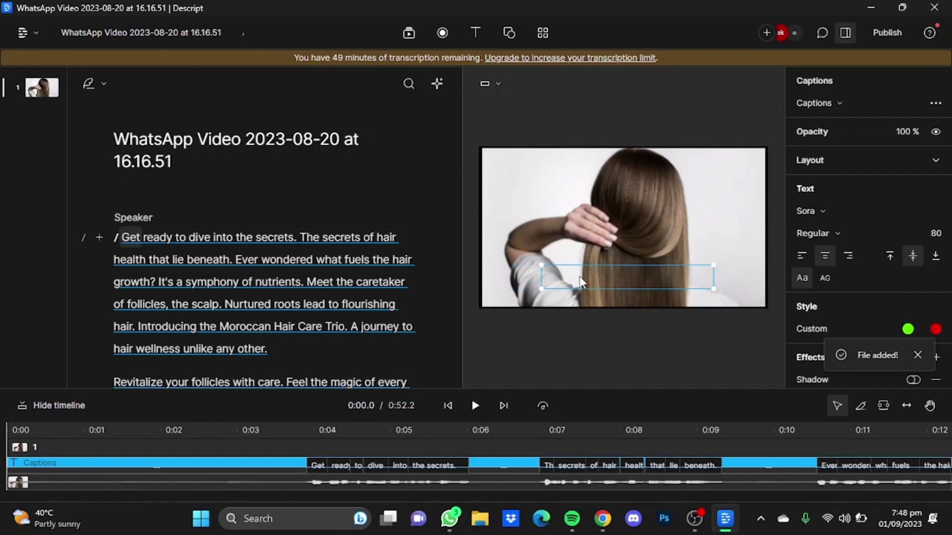
pyautogui.moveTo(580, 281); pyautogui.dragTo(630, 288)
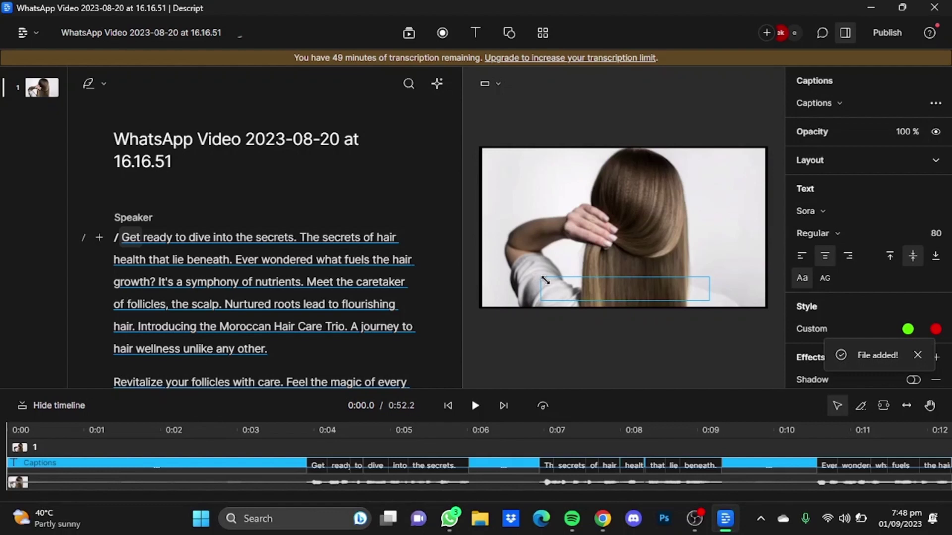
pyautogui.moveTo(545, 280); pyautogui.dragTo(568, 282)
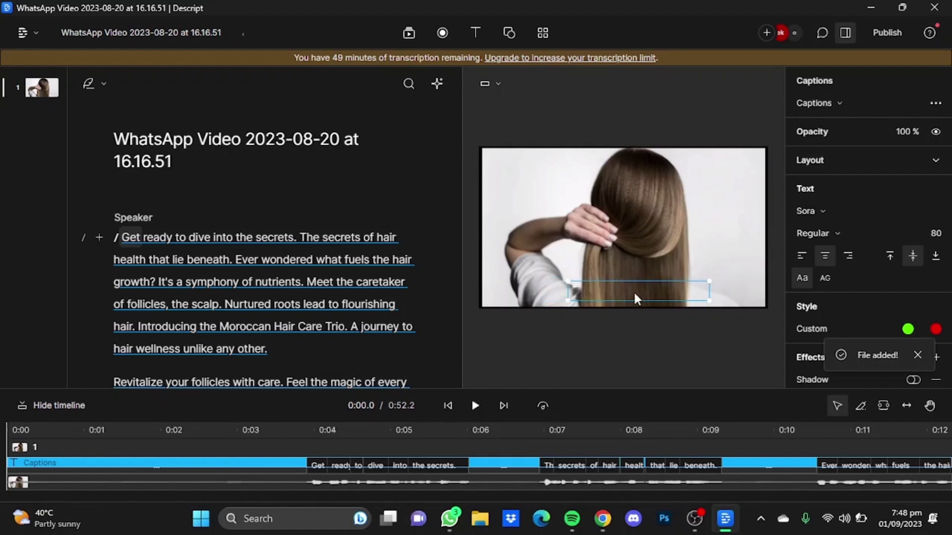
pyautogui.moveTo(635, 294)
pyautogui.mouseDown()
pyautogui.moveTo(643, 297)
pyautogui.moveTo(615, 283)
pyautogui.mouseUp()
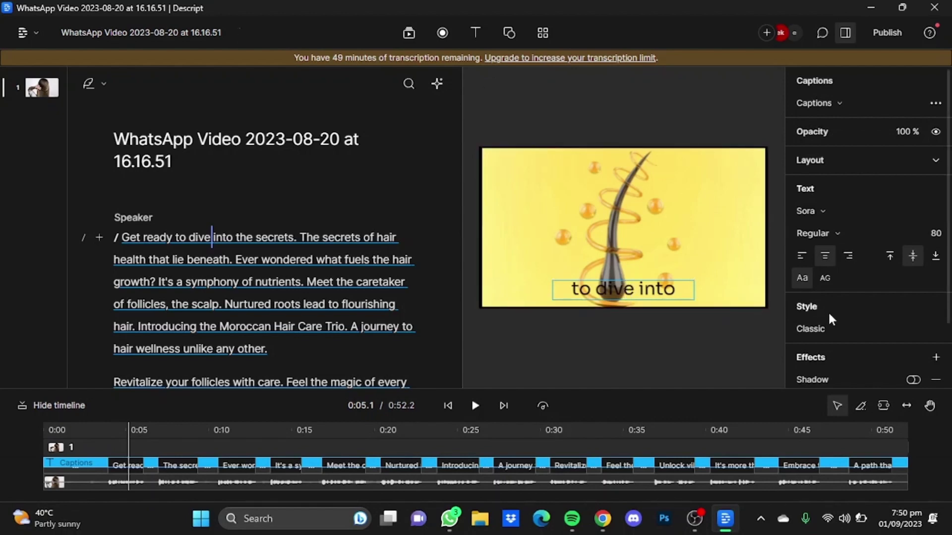
# Step: Set the Classic caption style's text fill colour to white (ffffff)
pyautogui.click(829, 328)
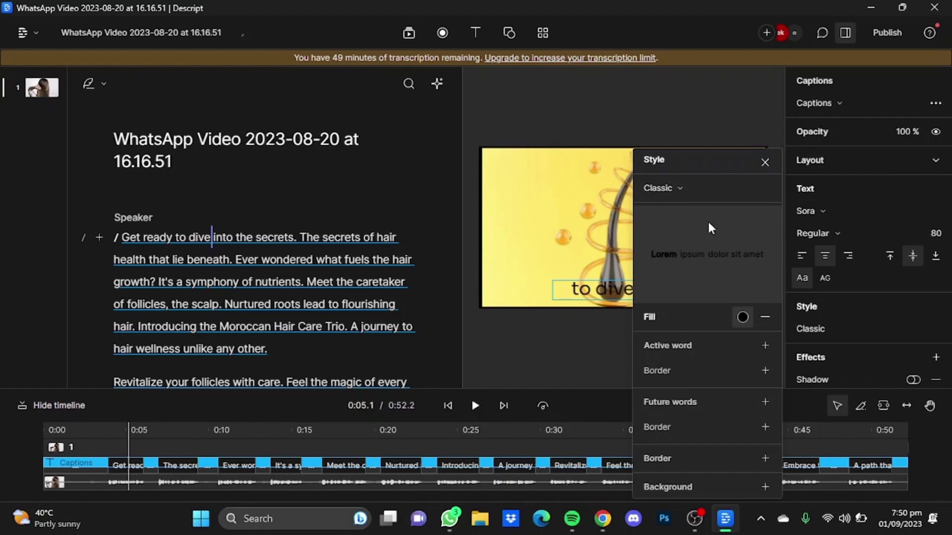
pyautogui.click(737, 317)
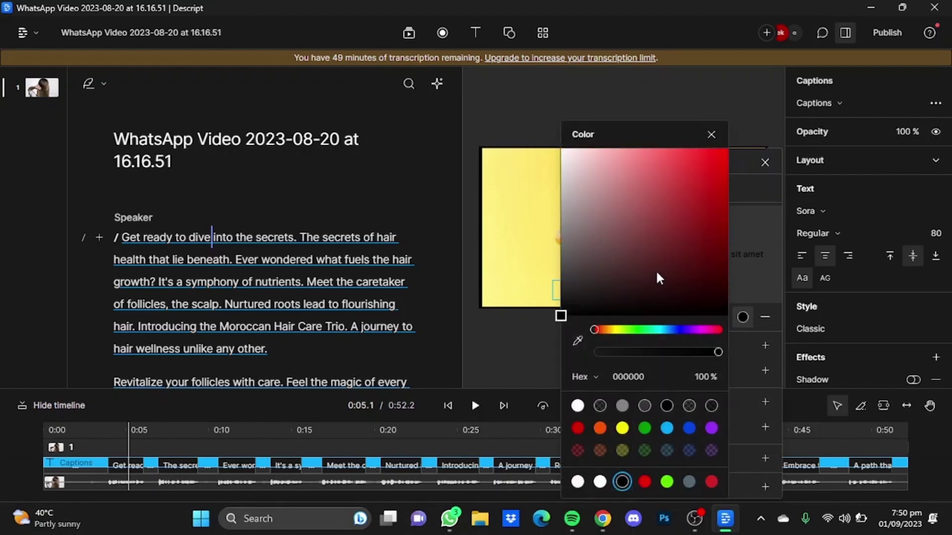
pyautogui.click(758, 271)
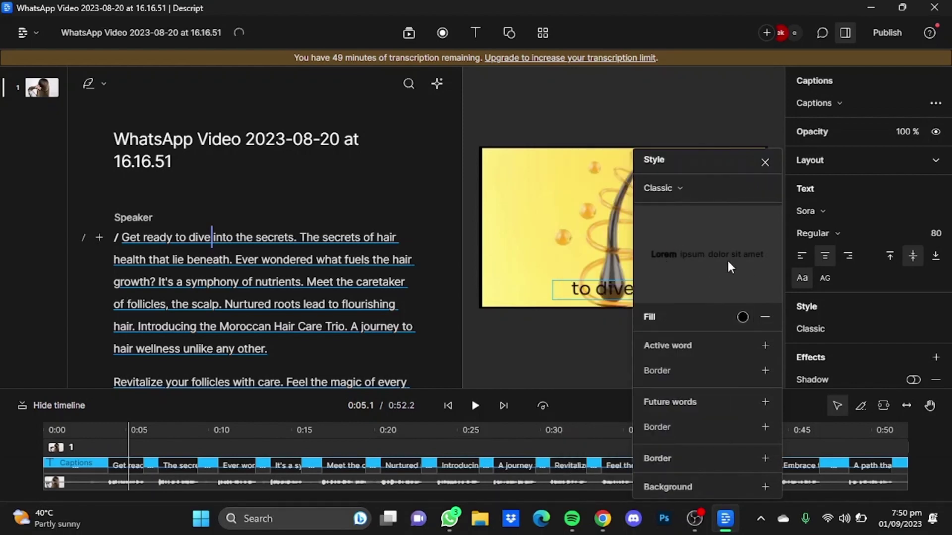
pyautogui.click(742, 317)
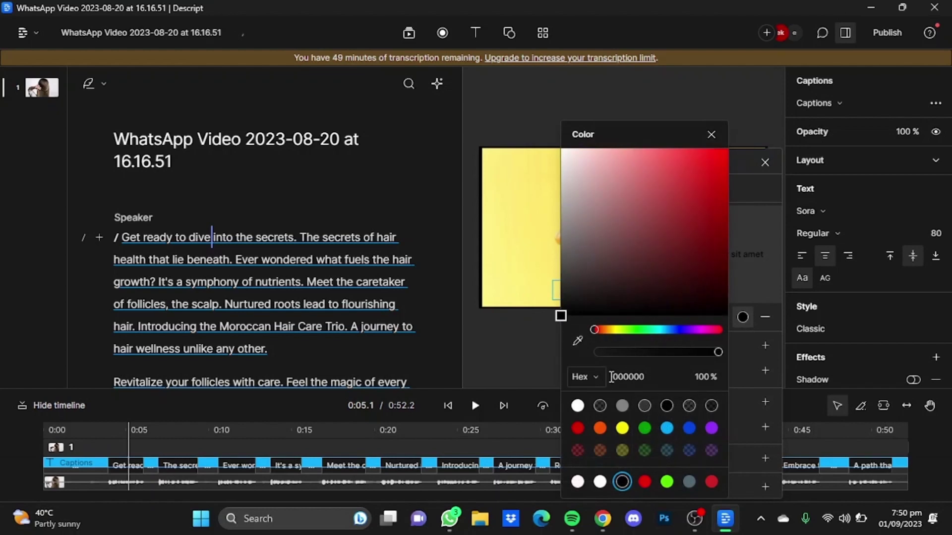
pyautogui.click(577, 406)
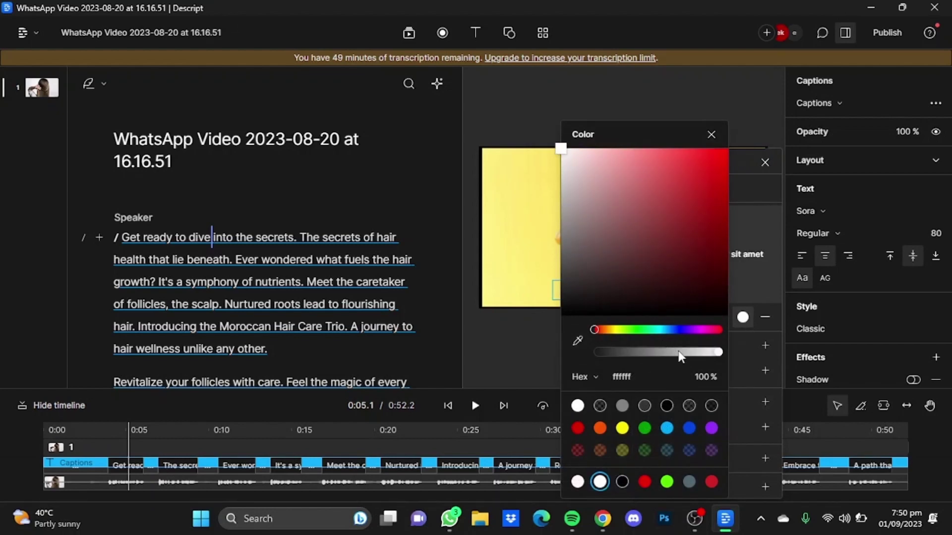
pyautogui.click(743, 338)
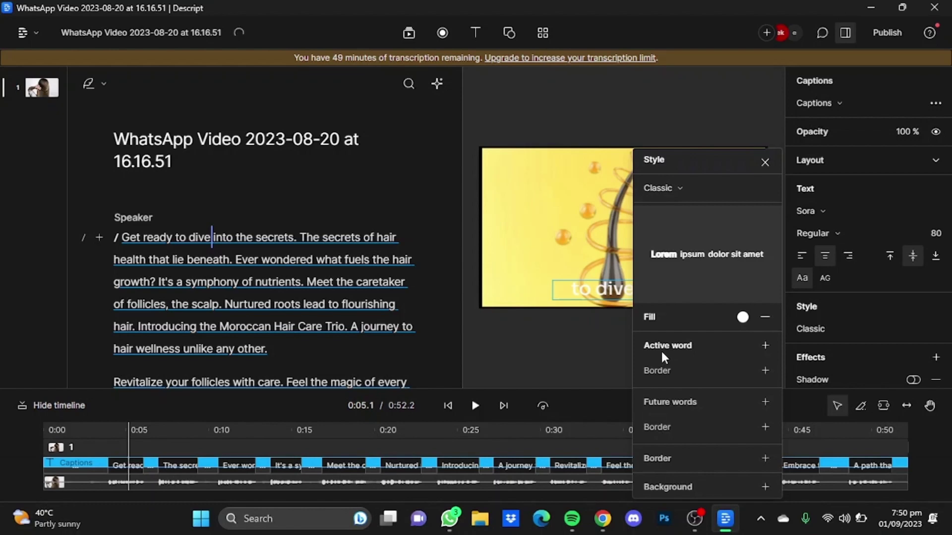
# Step: Add an Active word style and set its text fill to black
pyautogui.click(766, 346)
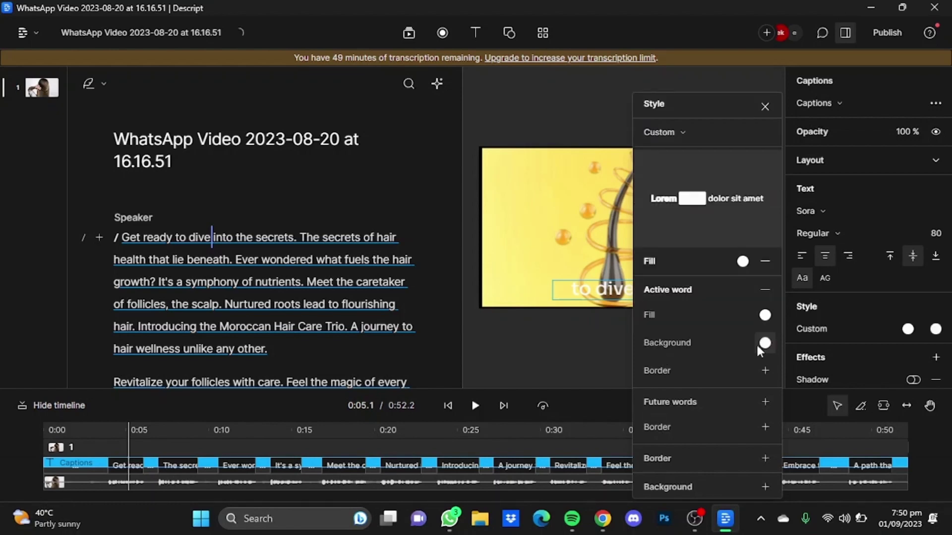
pyautogui.click(765, 315)
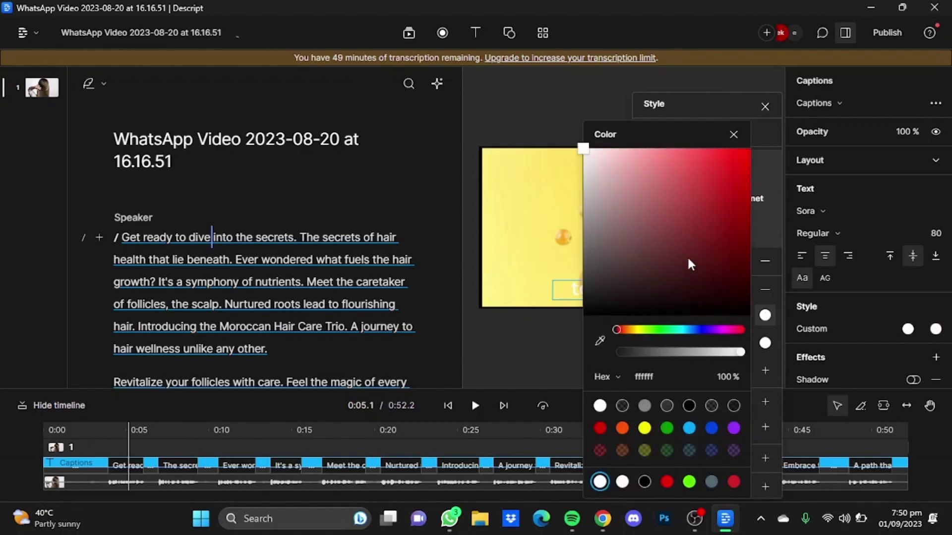
pyautogui.moveTo(687, 256); pyautogui.dragTo(738, 153)
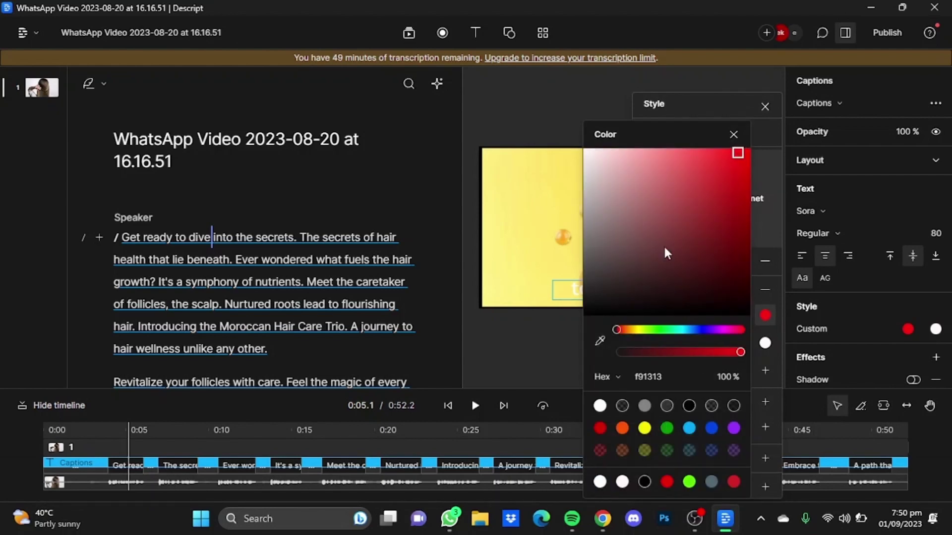
pyautogui.moveTo(706, 351); pyautogui.dragTo(744, 352)
pyautogui.click(644, 482)
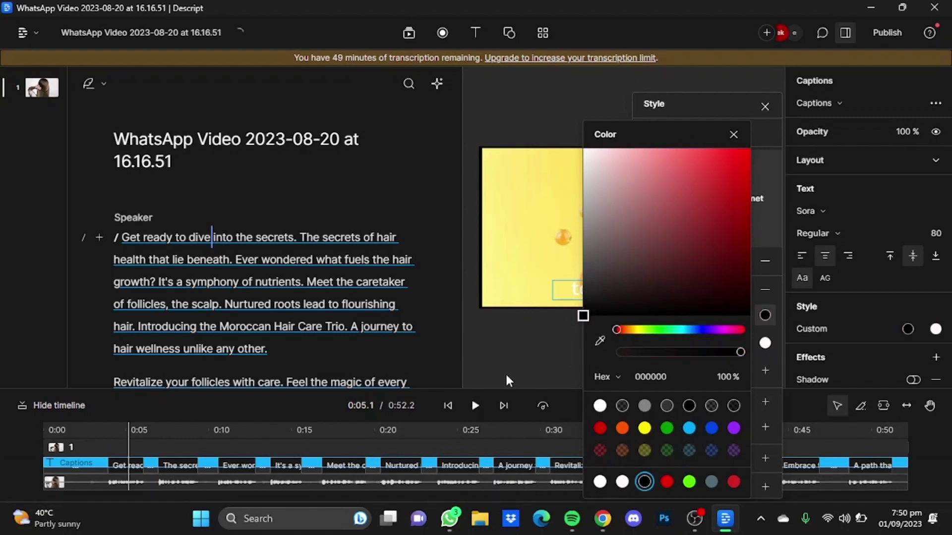
pyautogui.click(541, 362)
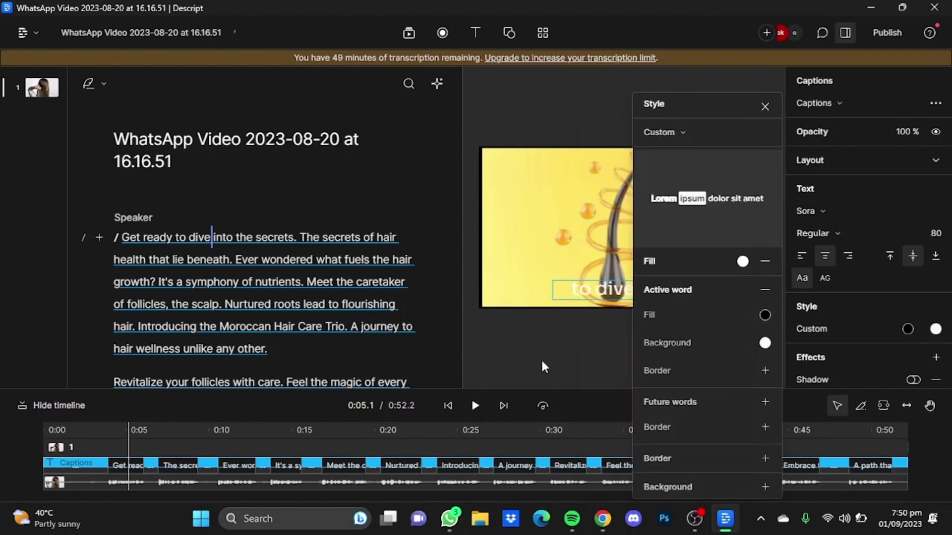
# Step: Give the active word a light blue 7cb7e8 background
pyautogui.click(766, 342)
pyautogui.moveTo(665, 331); pyautogui.dragTo(691, 336)
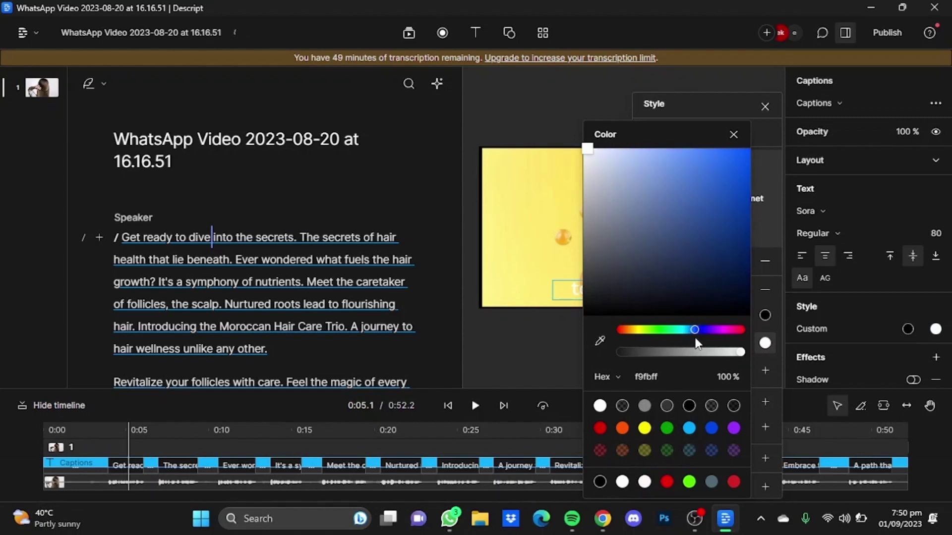
pyautogui.click(661, 195)
pyautogui.moveTo(661, 195); pyautogui.dragTo(661, 163)
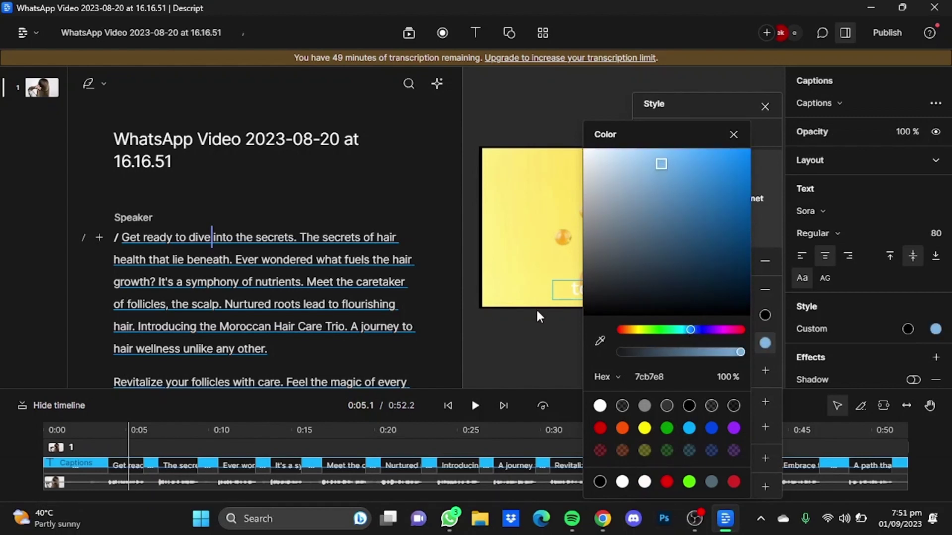
pyautogui.click(540, 337)
# Step: Deselect the captions and play to about 0:09.4, checking the light-blue word highlight
pyautogui.click(605, 371)
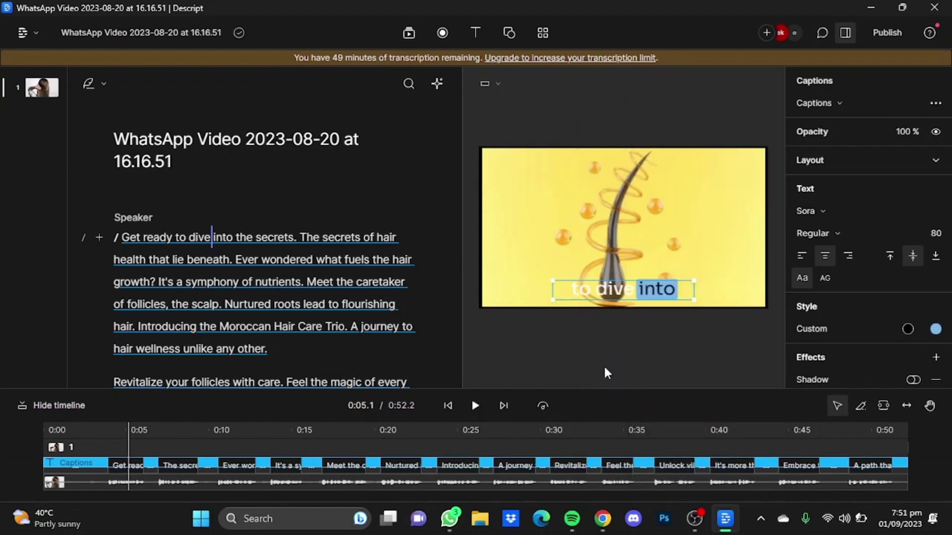
pyautogui.click(604, 369)
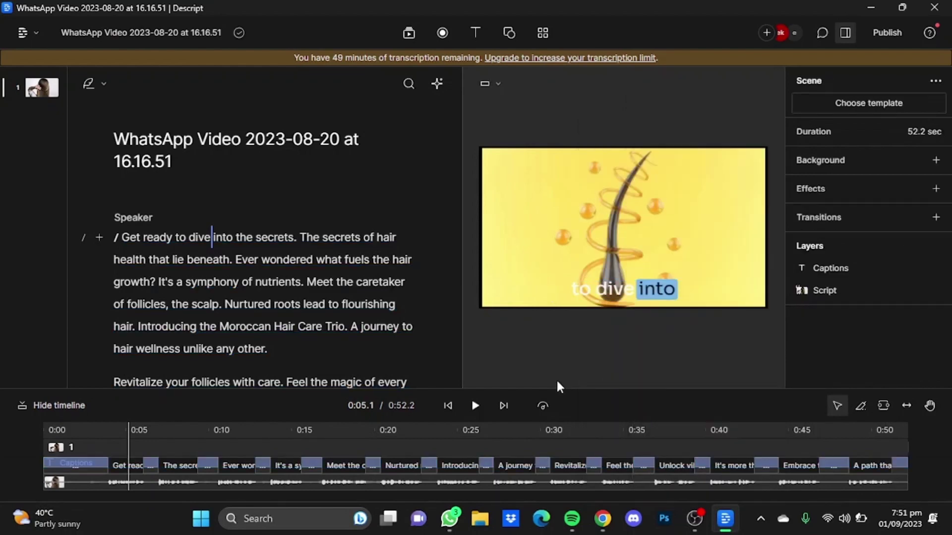
pyautogui.click(476, 405)
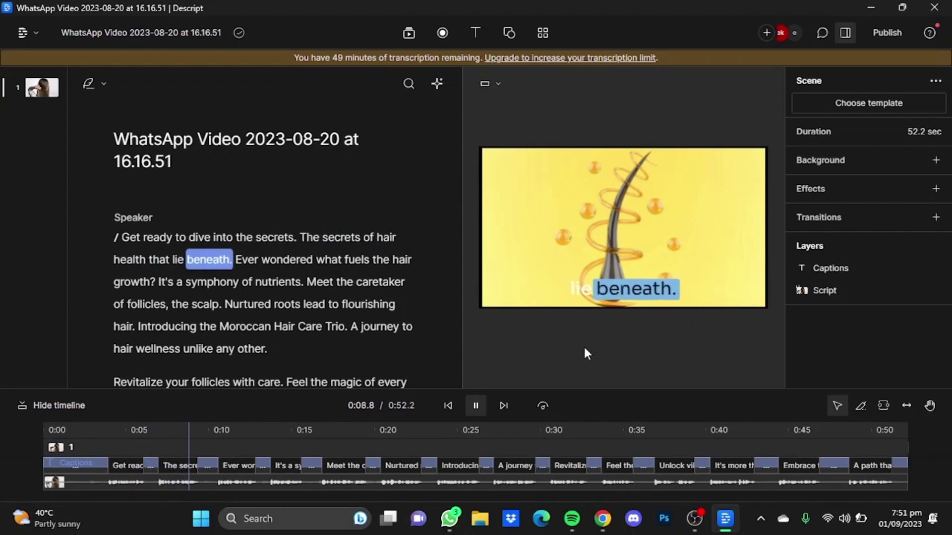
pyautogui.press('space')
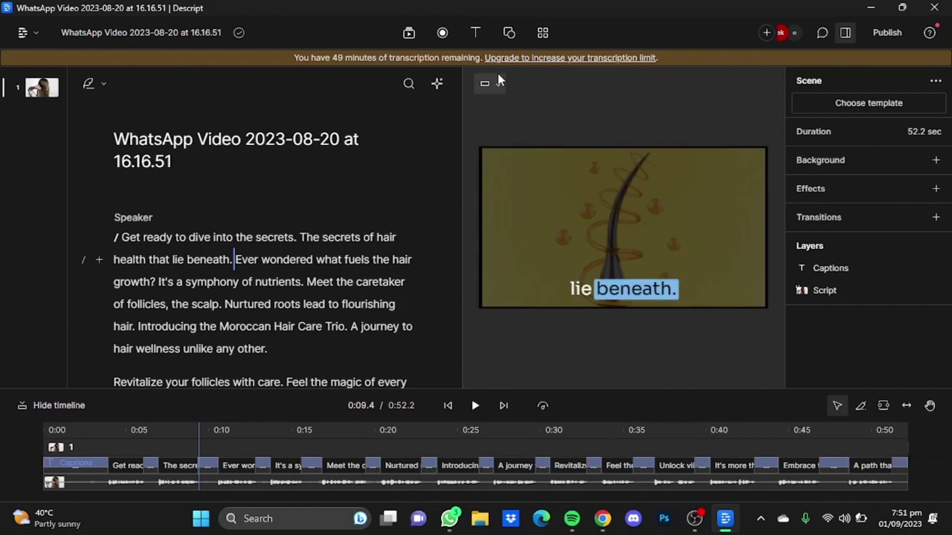
# Step: Add a Title text layer reading 'hairs'
pyautogui.click(473, 36)
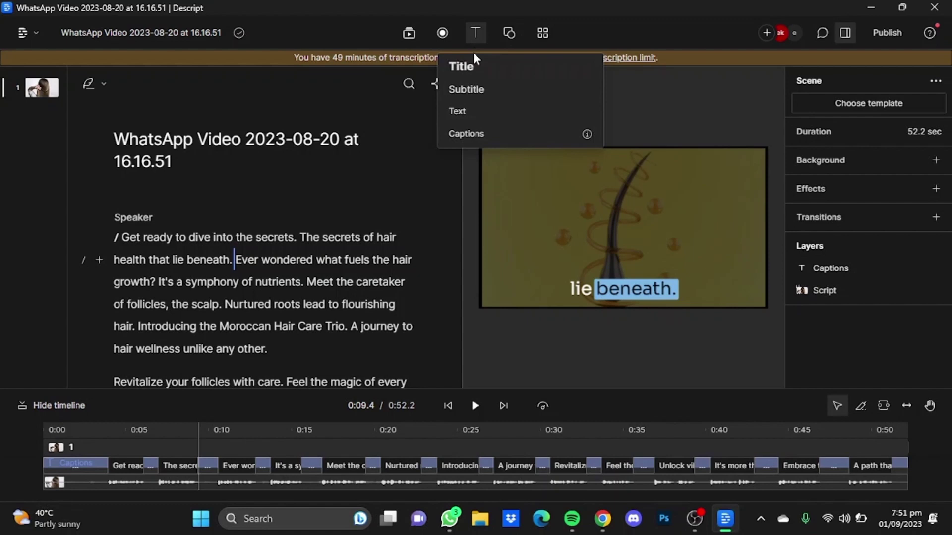
pyautogui.click(495, 66)
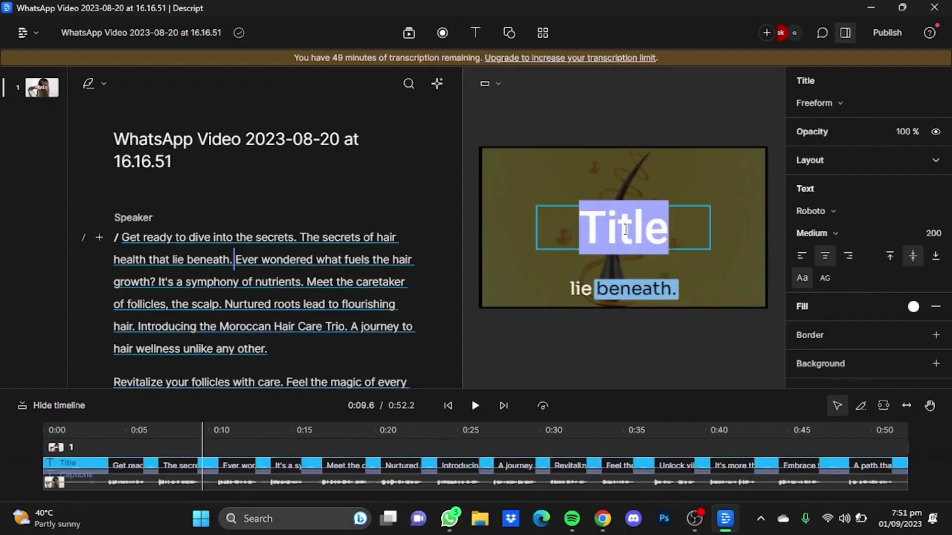
pyautogui.press('BackSpace')
pyautogui.write('hairs')
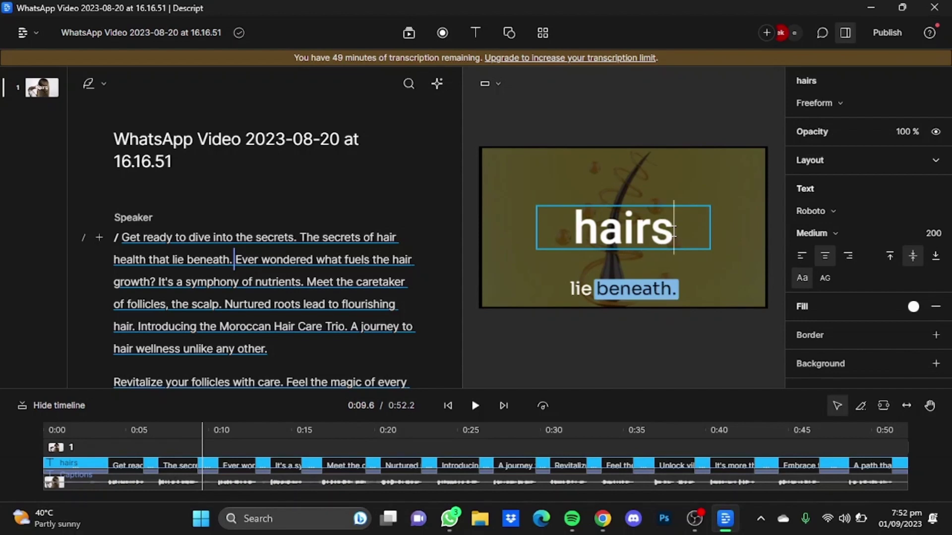
pyautogui.click(632, 324)
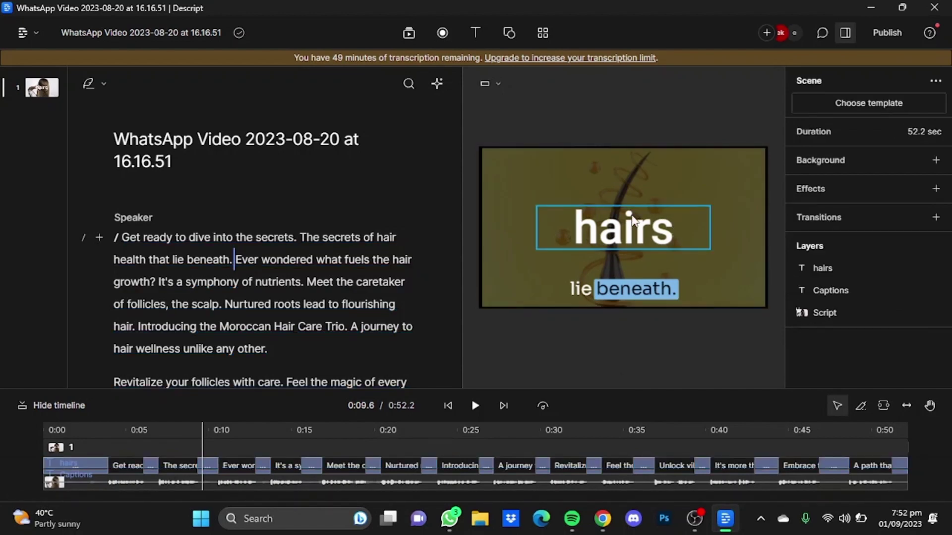
# Step: Shrink the 'hairs' title box and move it to the frame's top-left corner
pyautogui.moveTo(629, 218); pyautogui.dragTo(626, 174)
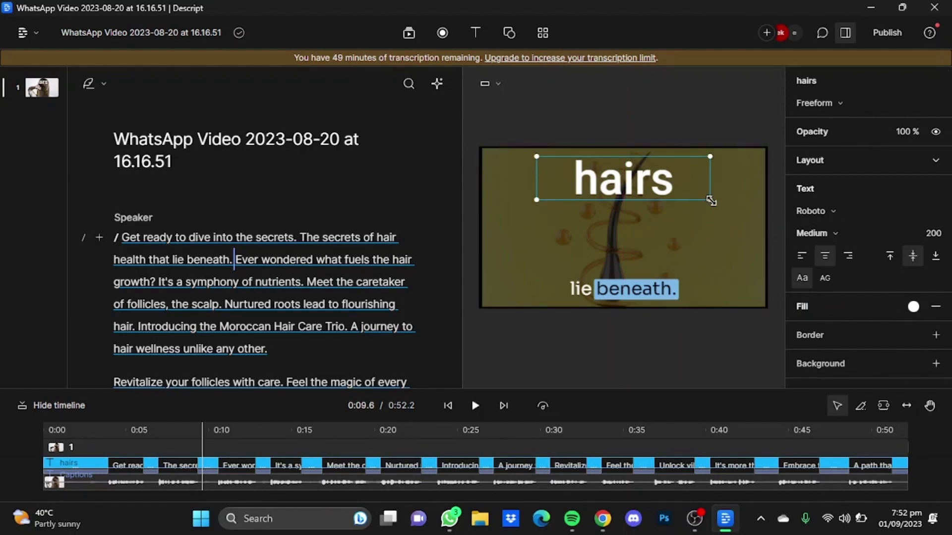
pyautogui.moveTo(709, 199); pyautogui.dragTo(660, 192)
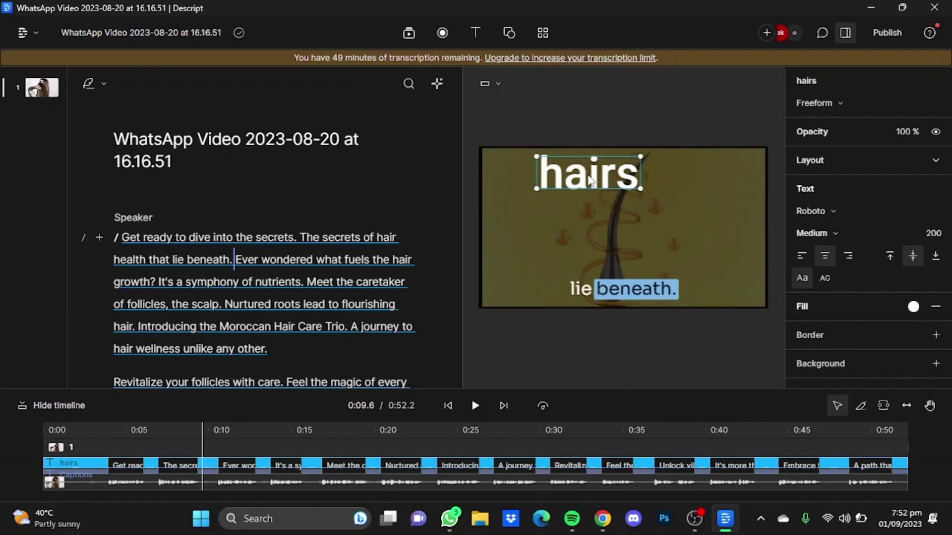
pyautogui.moveTo(600, 184); pyautogui.dragTo(545, 183)
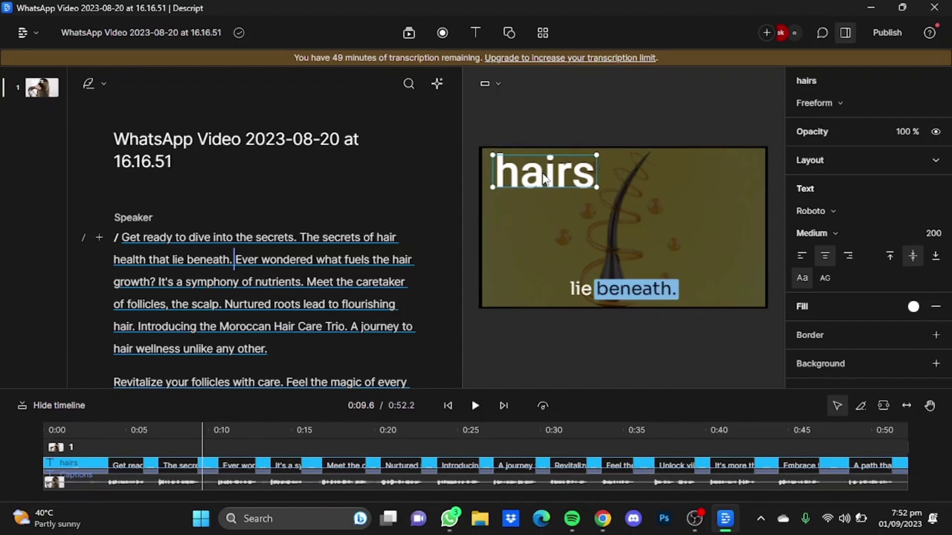
pyautogui.click(591, 353)
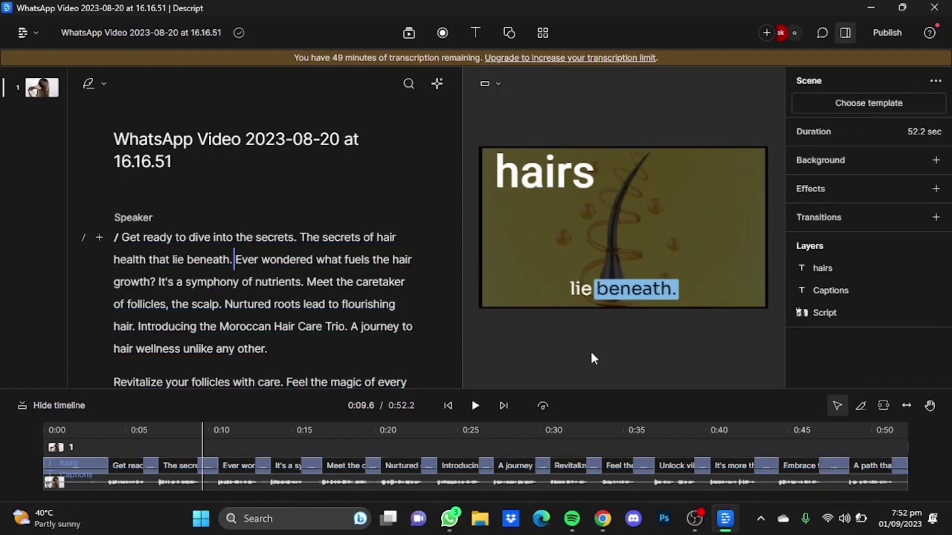
pyautogui.click(559, 186)
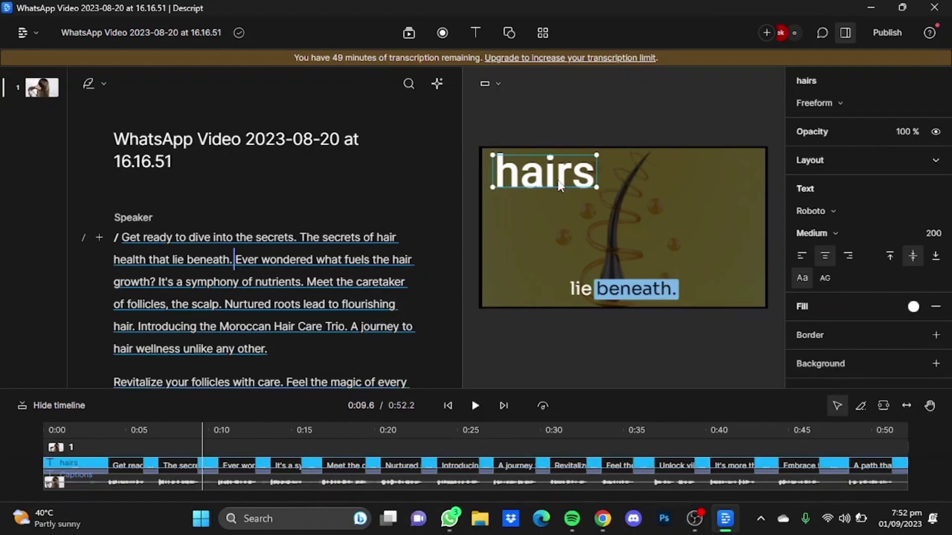
# Step: Set the 'hairs' title text fill to bright cyan 00e6ff
pyautogui.click(817, 210)
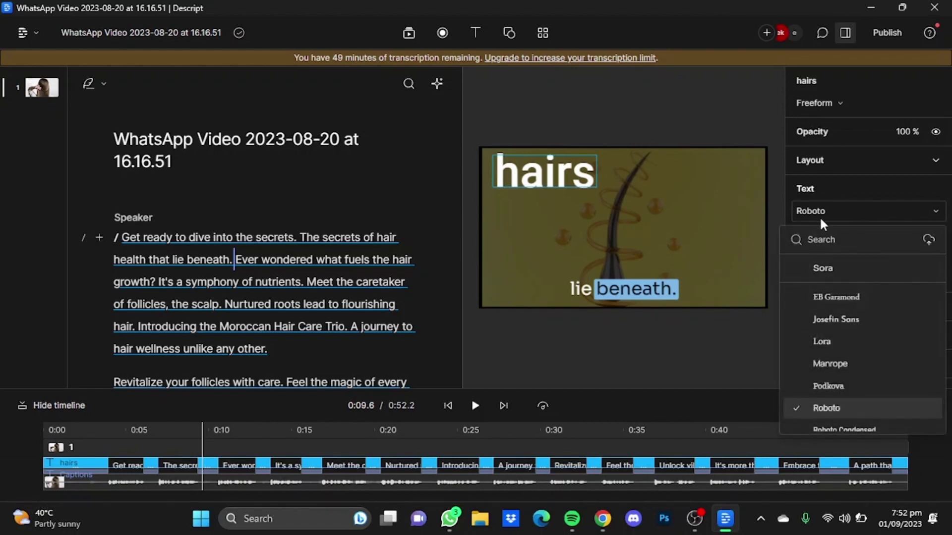
pyautogui.click(819, 216)
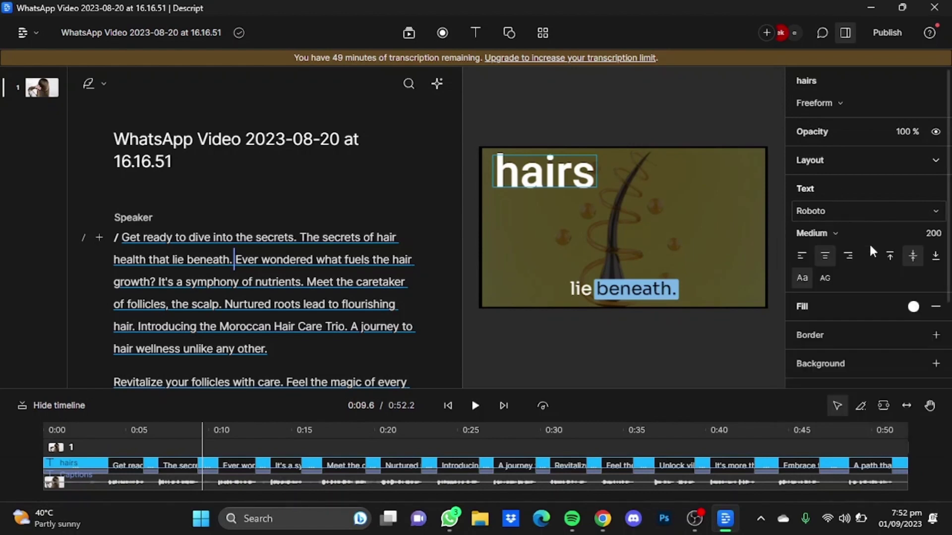
pyautogui.click(912, 308)
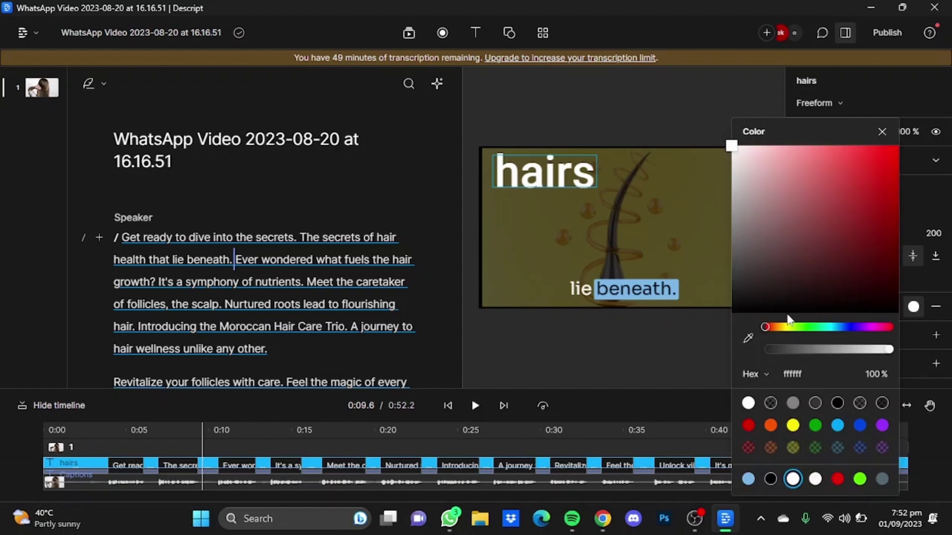
pyautogui.moveTo(790, 330); pyautogui.dragTo(831, 326)
pyautogui.moveTo(820, 209); pyautogui.dragTo(915, 118)
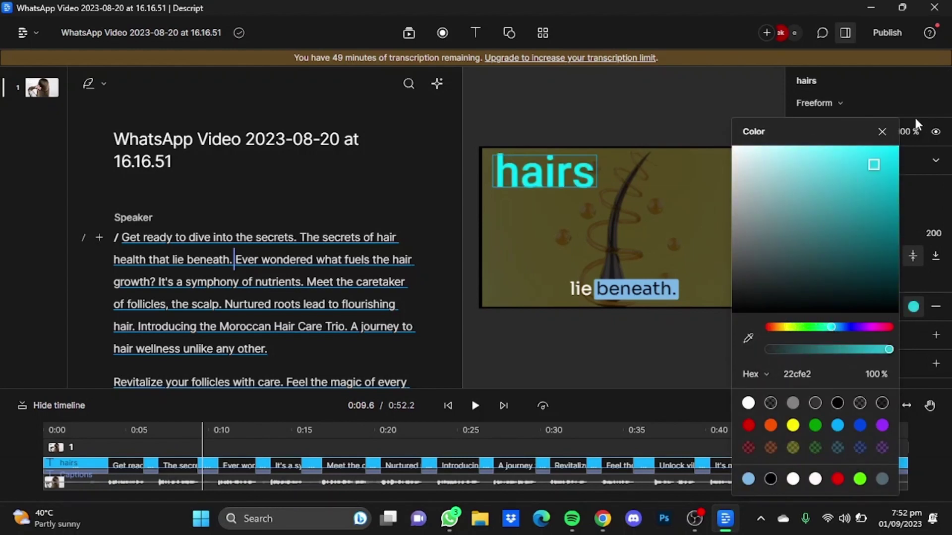
pyautogui.click(636, 338)
# Step: Add a reddish a64040 background box behind the 'hairs' title
pyautogui.click(822, 267)
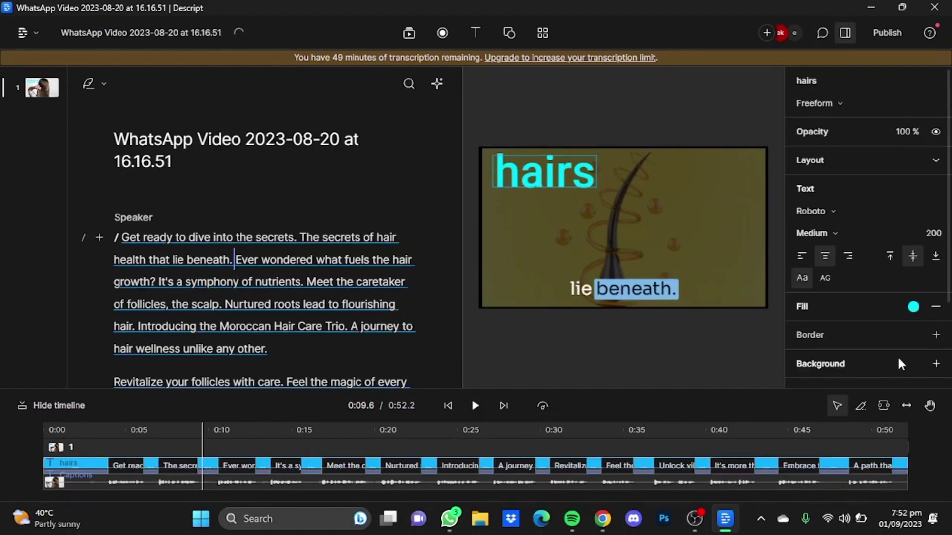
pyautogui.click(936, 364)
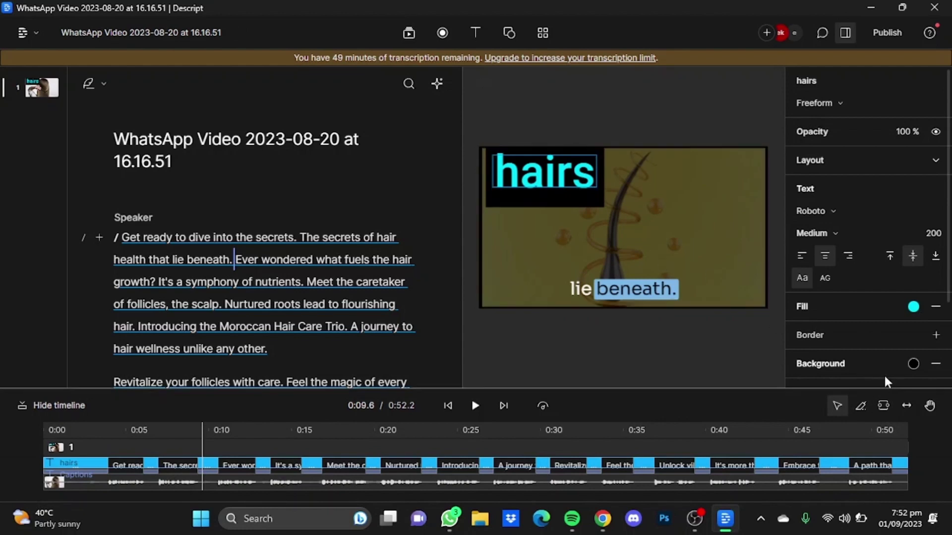
pyautogui.click(913, 364)
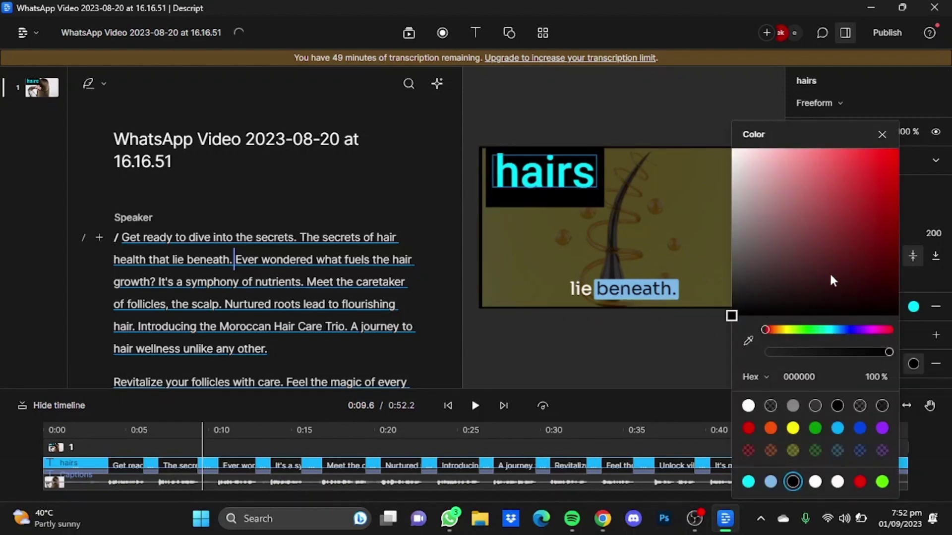
pyautogui.click(880, 211)
pyautogui.moveTo(879, 207); pyautogui.dragTo(814, 228)
pyautogui.click(624, 332)
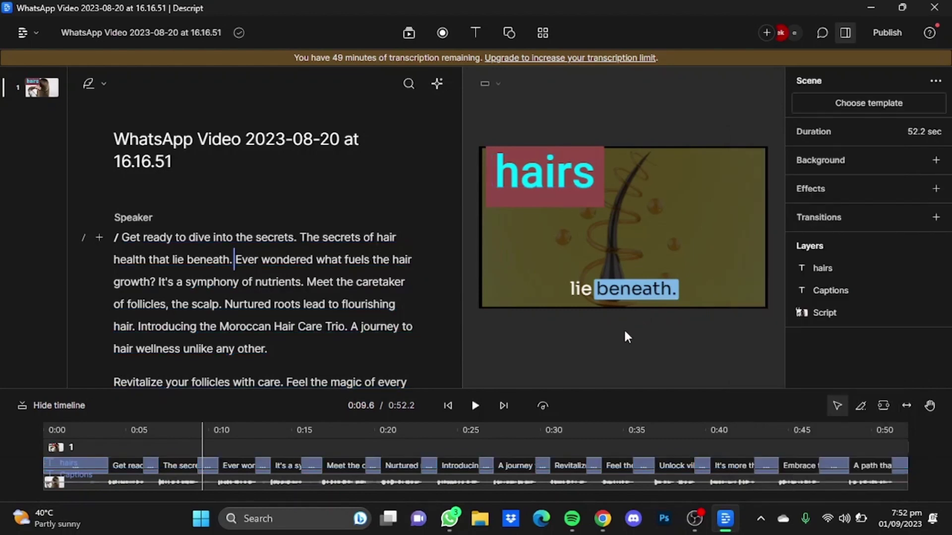
# Step: Delete the 'hairs' layer from the Layers list and drag the captions to the top centre
pyautogui.moveTo(591, 278); pyautogui.dragTo(659, 212)
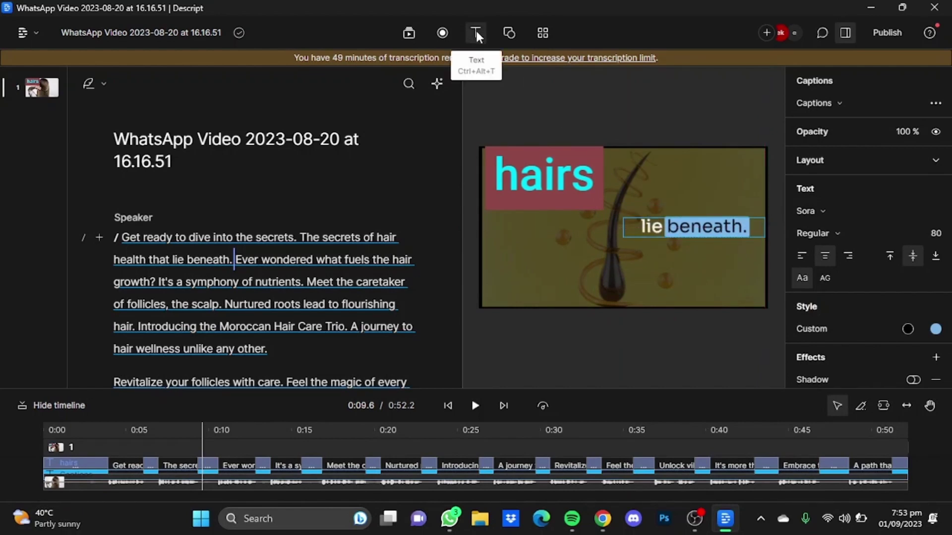
pyautogui.click(540, 182)
pyautogui.click(776, 256)
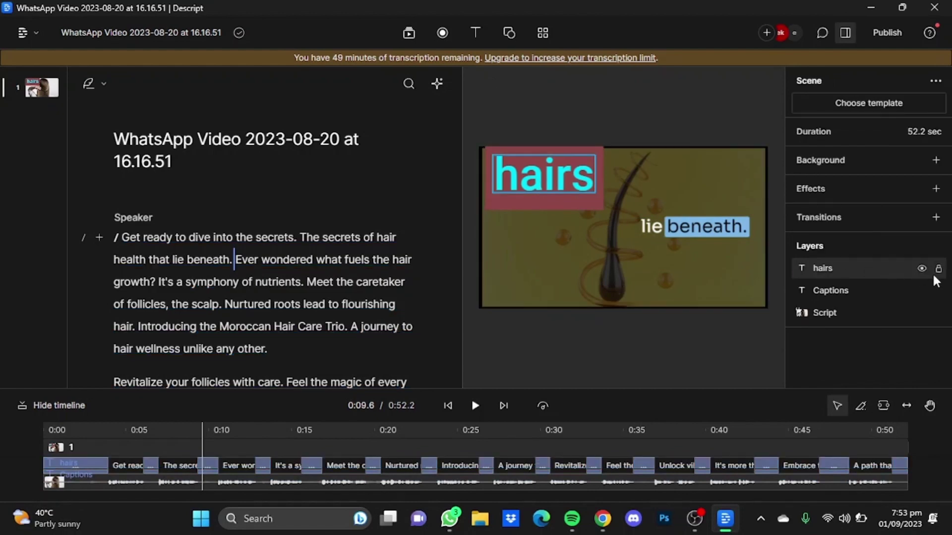
pyautogui.rightClick(882, 268)
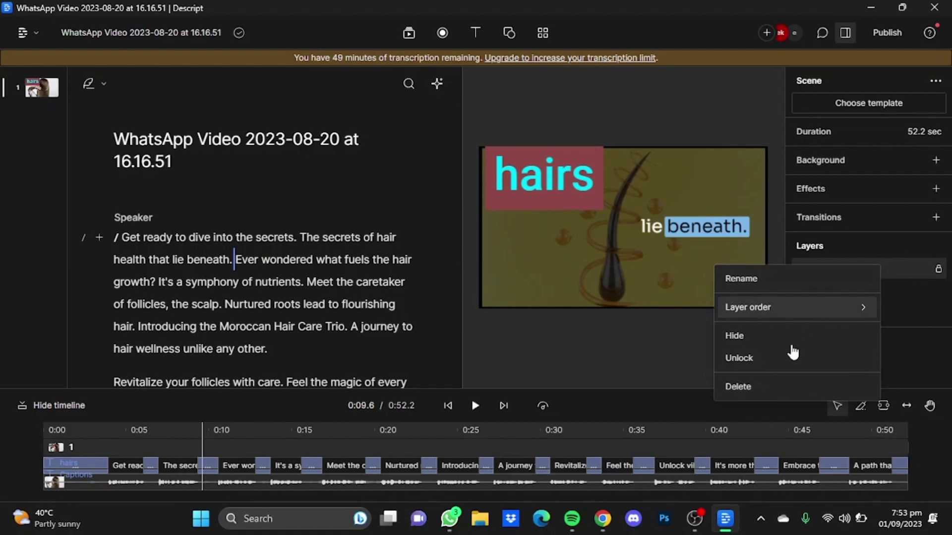
pyautogui.click(783, 387)
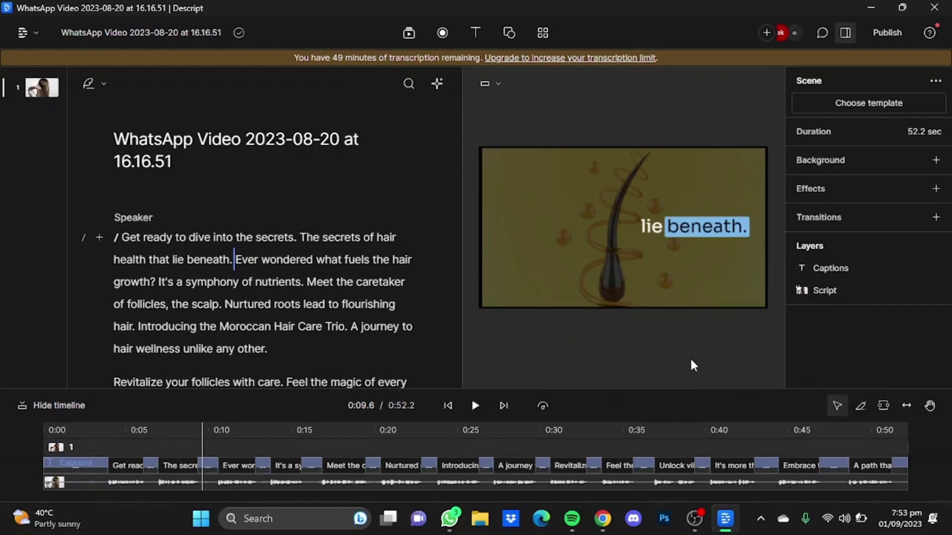
pyautogui.click(674, 240)
pyautogui.moveTo(641, 227); pyautogui.dragTo(595, 180)
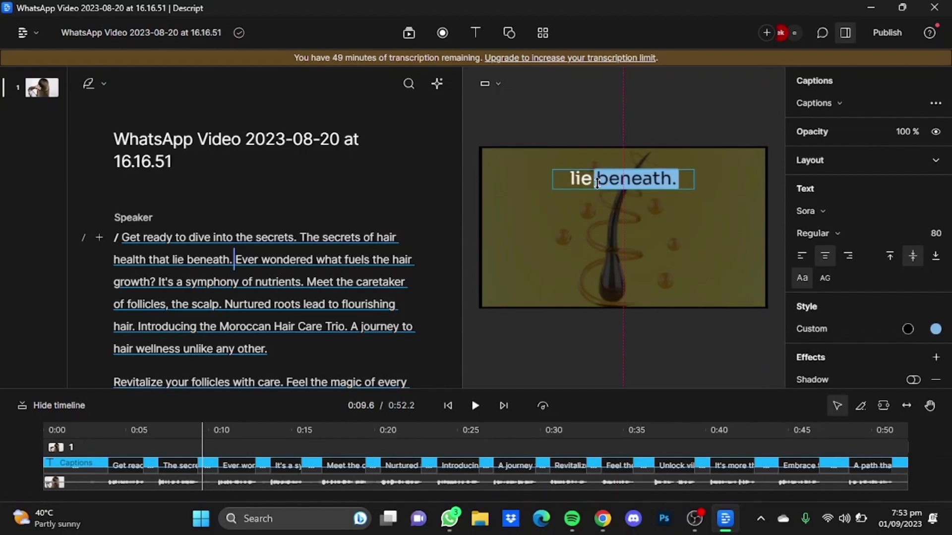
# Step: Insert a Progress bar shape and stretch it into a thin strip across the frame's bottom edge
pyautogui.click(510, 30)
pyautogui.click(520, 137)
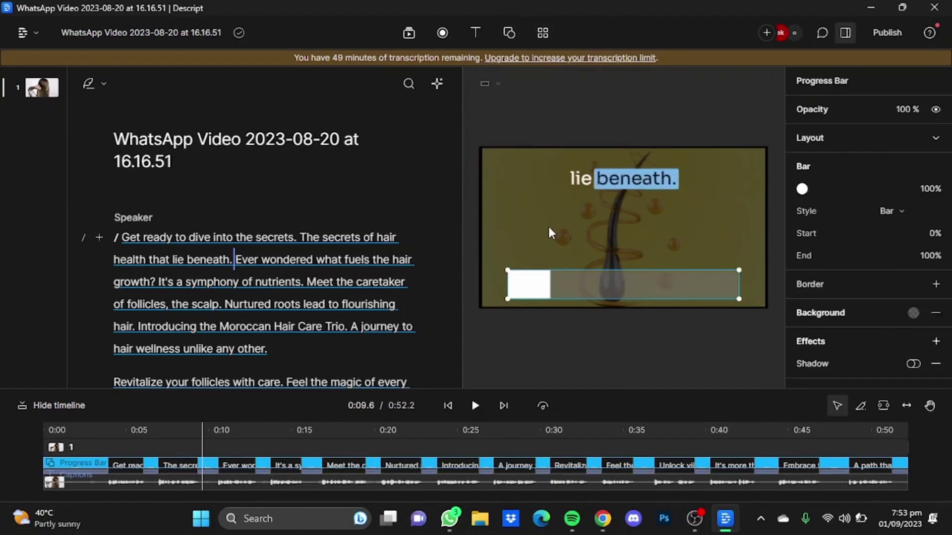
pyautogui.moveTo(584, 281); pyautogui.dragTo(584, 292)
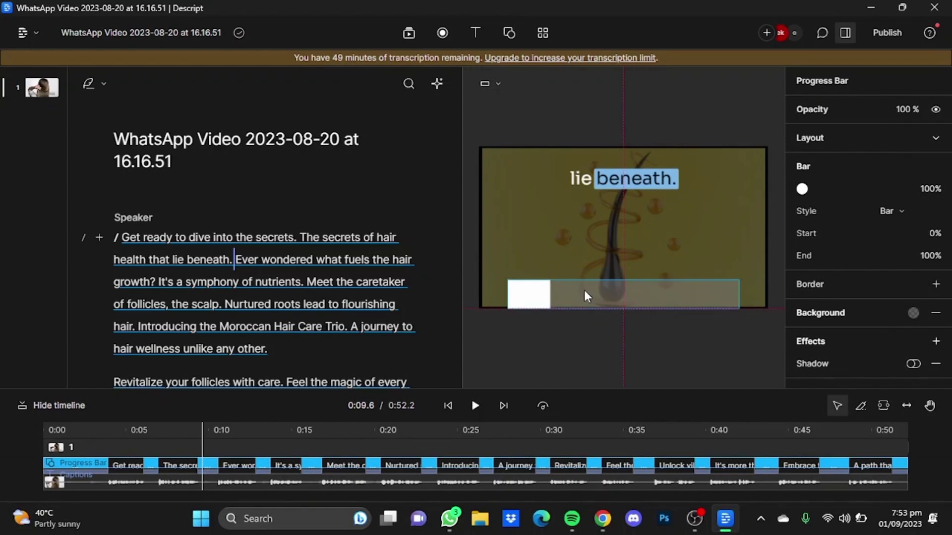
pyautogui.moveTo(504, 278); pyautogui.dragTo(479, 300)
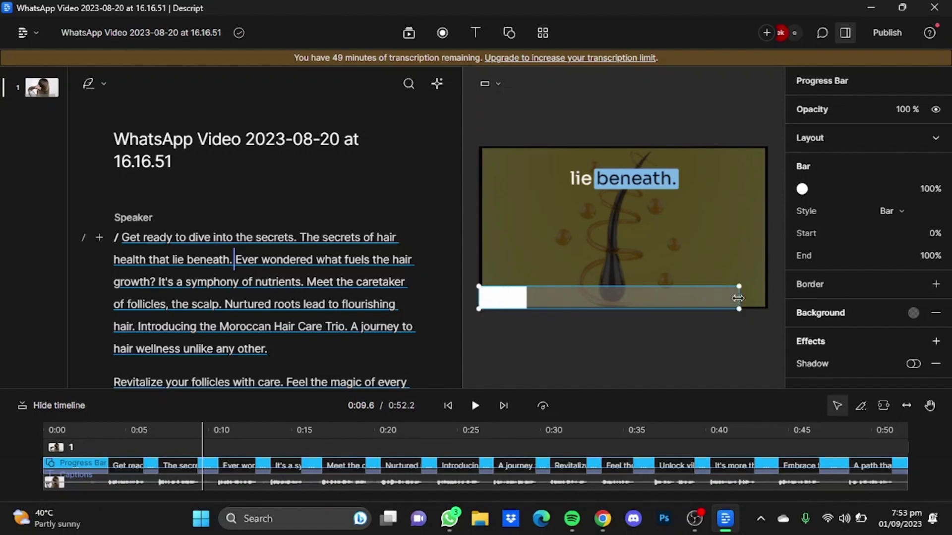
pyautogui.moveTo(738, 298); pyautogui.dragTo(768, 298)
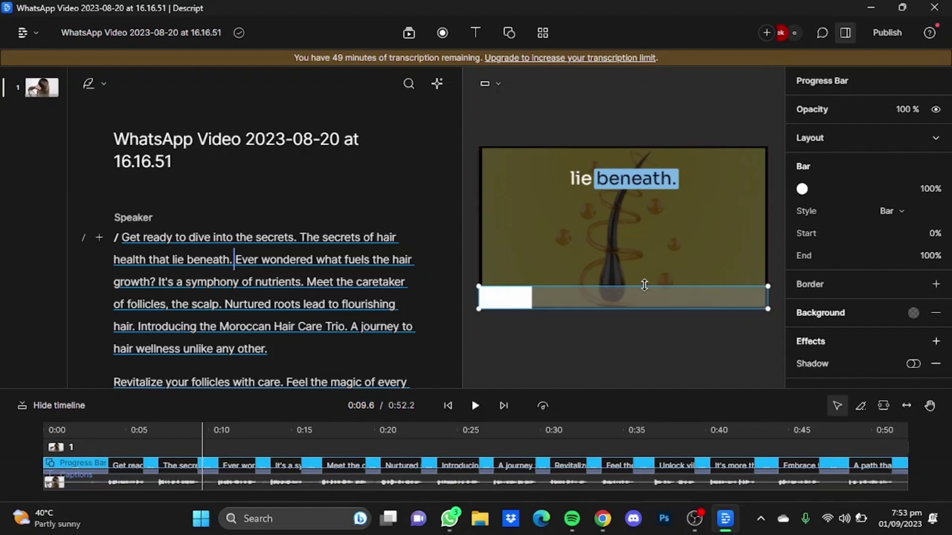
pyautogui.moveTo(644, 285); pyautogui.dragTo(645, 298)
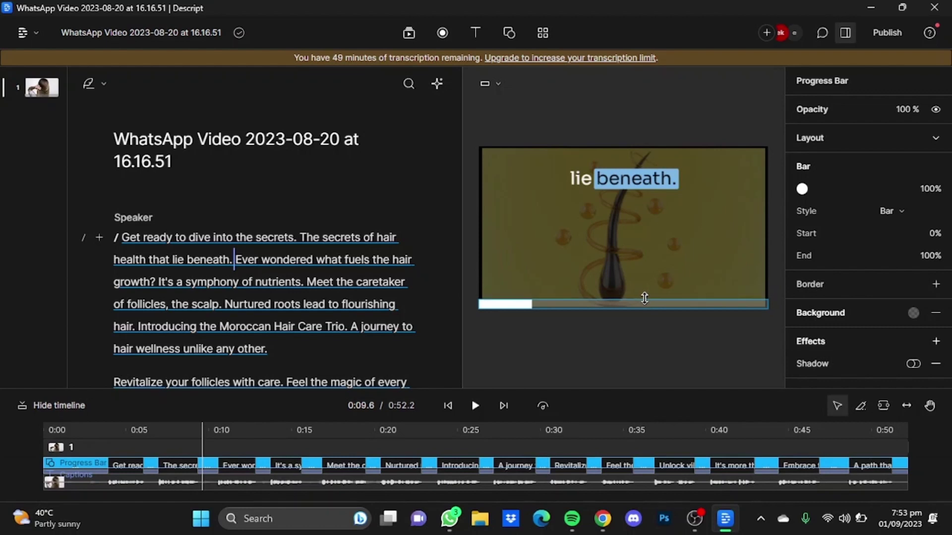
pyautogui.click(634, 331)
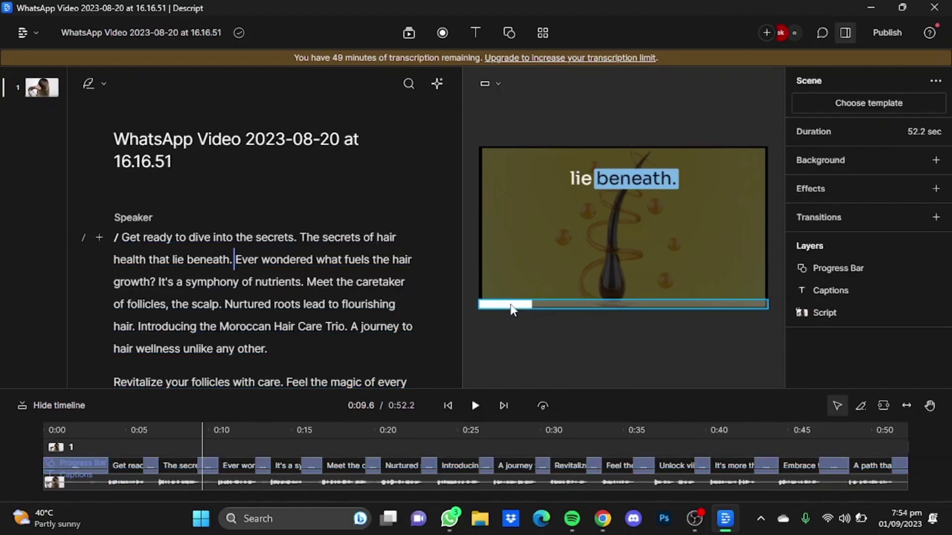
# Step: Preview playback of the top captions and filling progress bar, pausing at 0:19.1
pyautogui.click(476, 410)
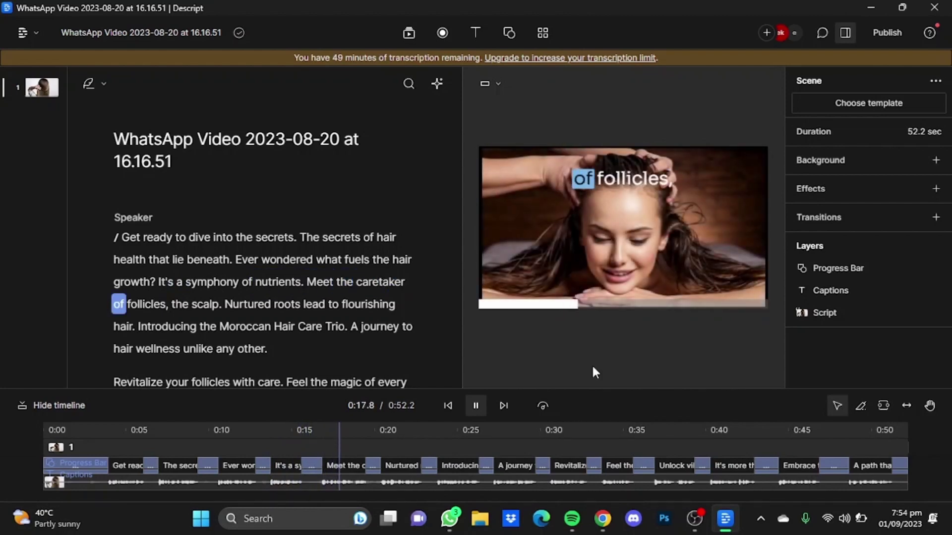
pyautogui.click(475, 407)
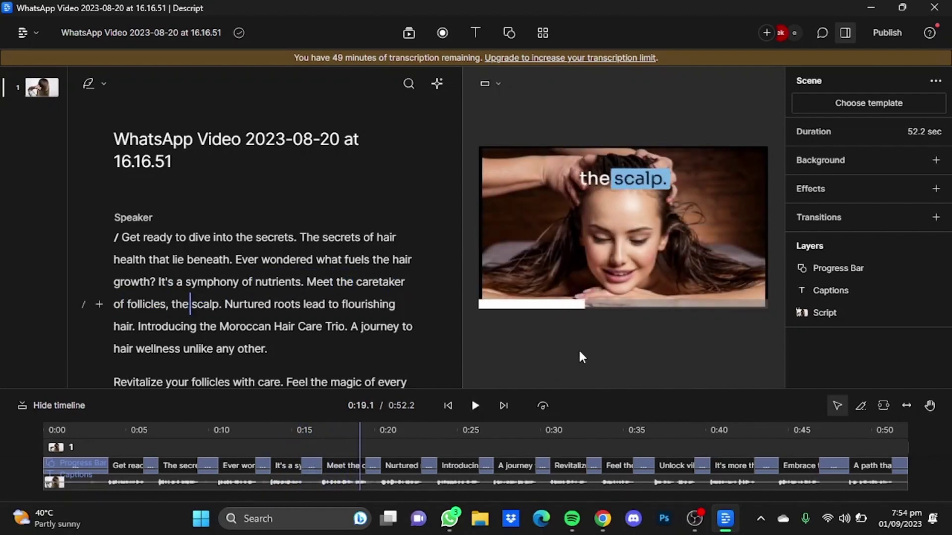